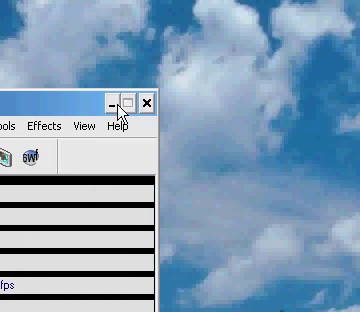
Minimize the open window to reveal the Mozilla Firefox (Safe Mode) desktop shortcut.
click(116, 104)
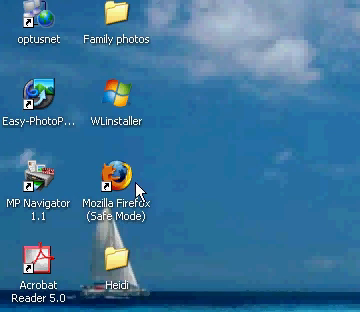
Open the Firefox (Safe Mode) shortcut's properties and select -safe-mode at the end of Target.
right_click(113, 177)
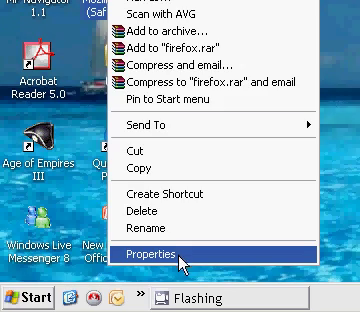
click(183, 258)
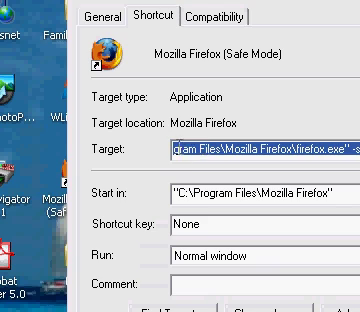
click(238, 150)
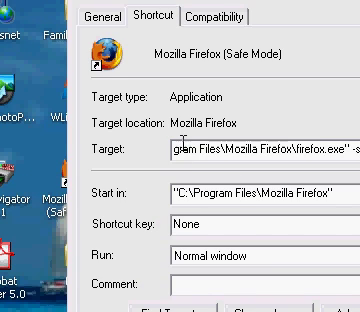
drag(266, 149, 268, 152)
double_click(244, 150)
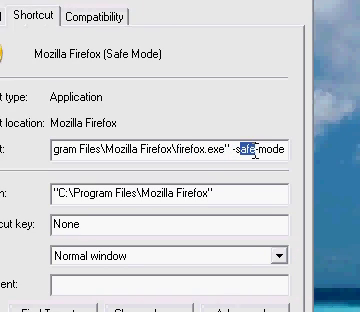
drag(255, 150, 284, 150)
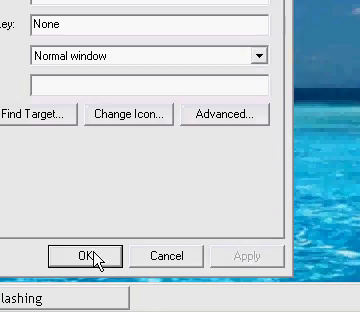
Confirm the shortcut edit with OK, then select the Firefox shortcut on the desktop.
click(88, 256)
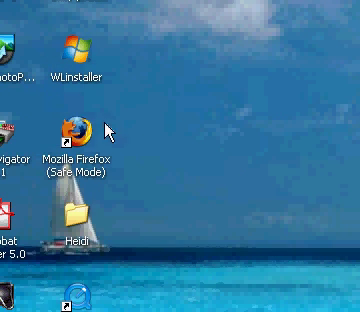
click(75, 140)
click(243, 187)
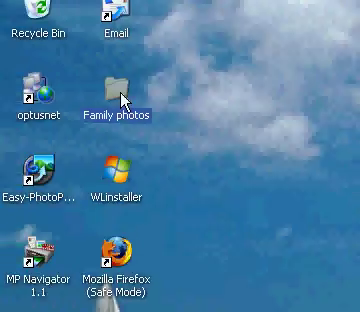
Open the Family photos folder, then select and deselect the CamStudio folder.
double_click(122, 97)
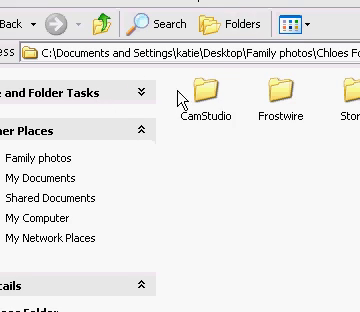
drag(176, 90, 245, 93)
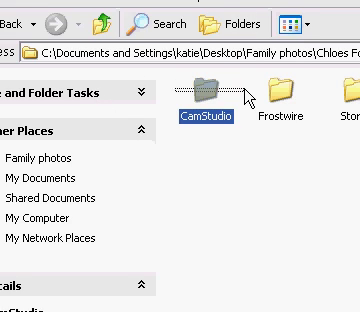
click(245, 105)
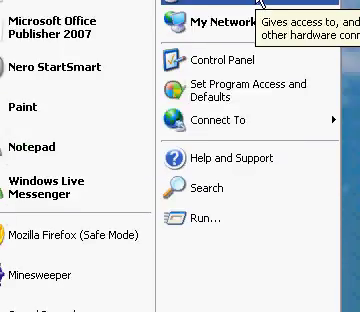
From My Computer, show Local Disk (C:) properties: 32.9 GB used, 4.33 GB free of 37.2 GB.
click(258, 4)
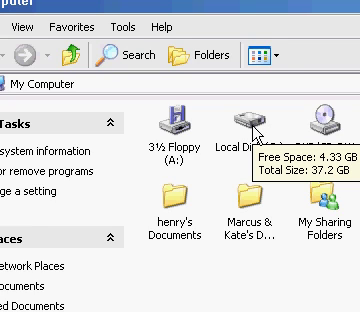
click(256, 128)
right_click(256, 128)
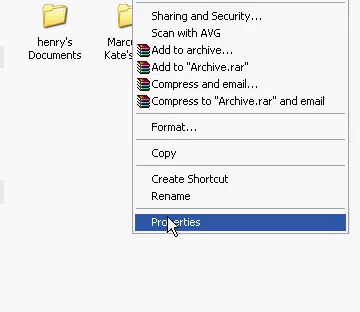
click(172, 225)
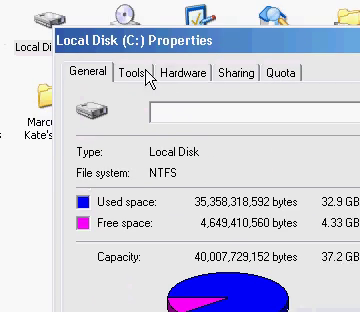
Review the C: drive's Tools, Hardware (floppy and DVD drives), Sharing and Quota tabs.
click(137, 97)
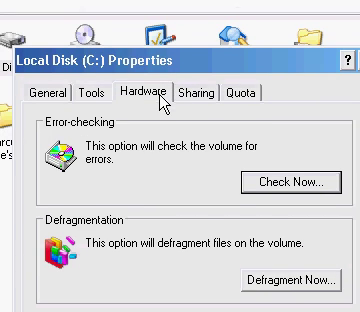
click(144, 92)
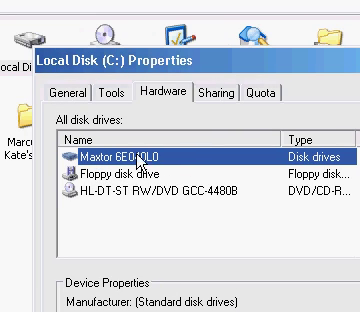
click(148, 172)
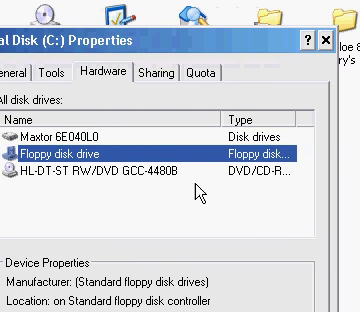
click(115, 171)
click(143, 94)
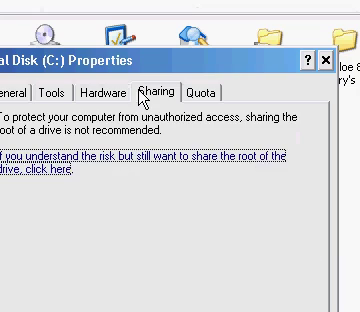
click(199, 93)
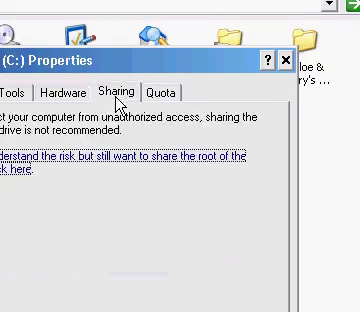
Switch back through the Hardware, General and Tools tabs, ending on the disk space overview.
click(63, 93)
click(88, 92)
click(151, 93)
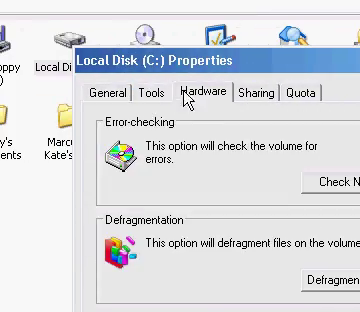
click(203, 93)
click(108, 93)
Close the Local Disk (C:) properties window to return to My Computer.
click(306, 81)
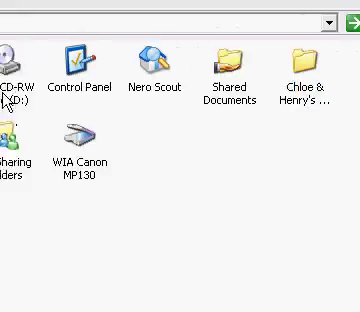